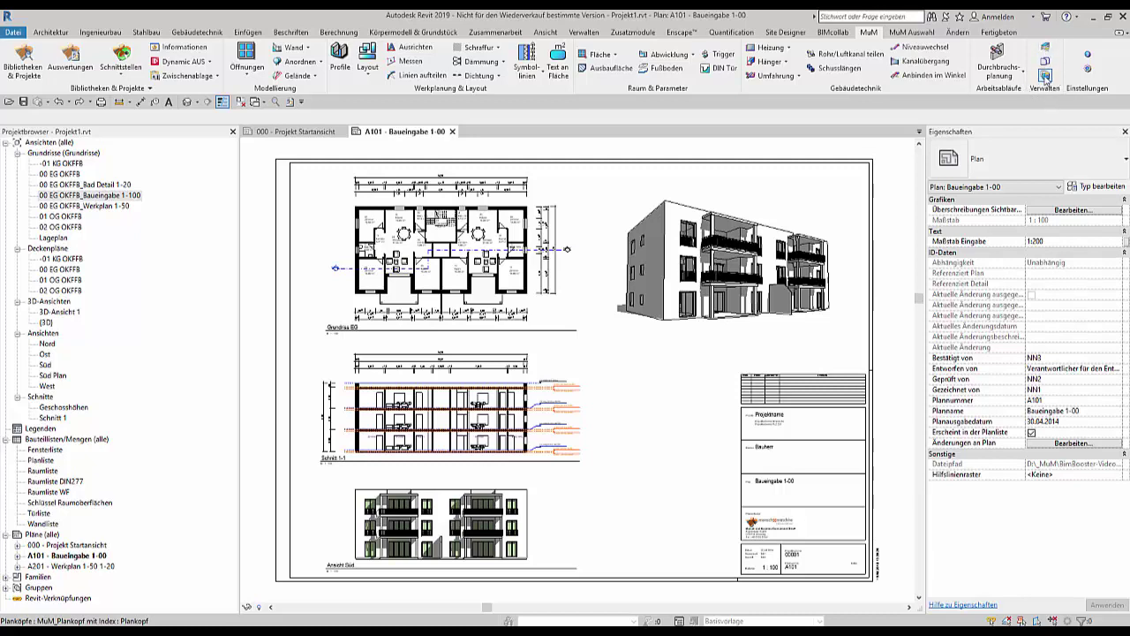
Step: Duplicate sheet A101 with its views and open the copy A101-Kopie beside A101
{"action": "left_click", "coordinate": [1044, 76]}
{"action": "left_click", "coordinate": [1045, 78]}
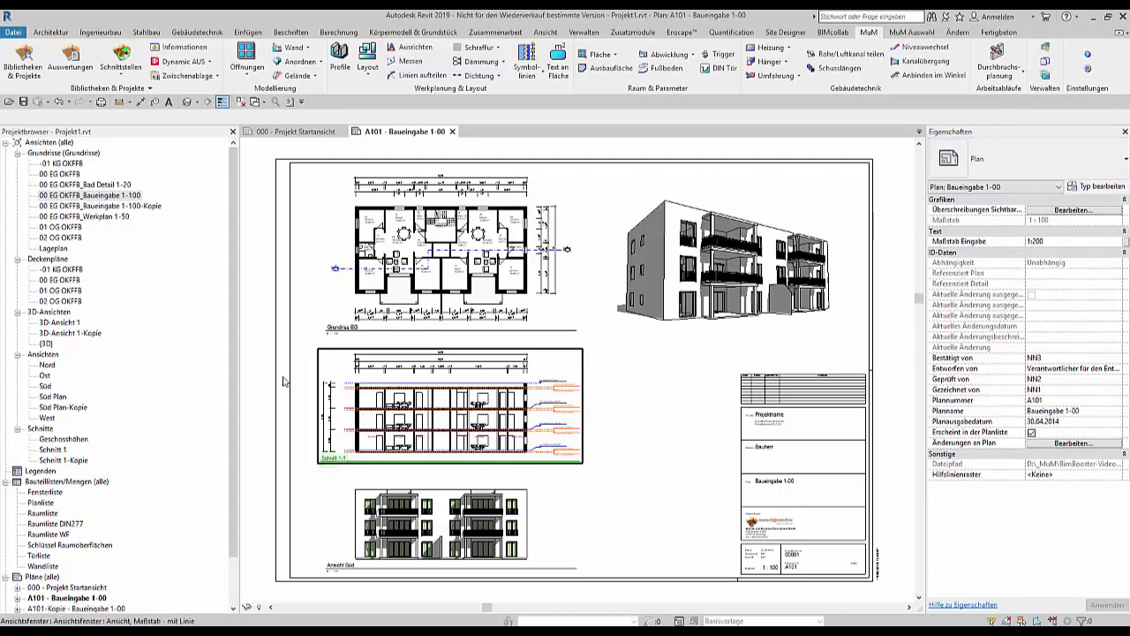
{"action": "scroll", "coordinate": [133, 397], "scroll_direction": "down", "scroll_amount": 2}
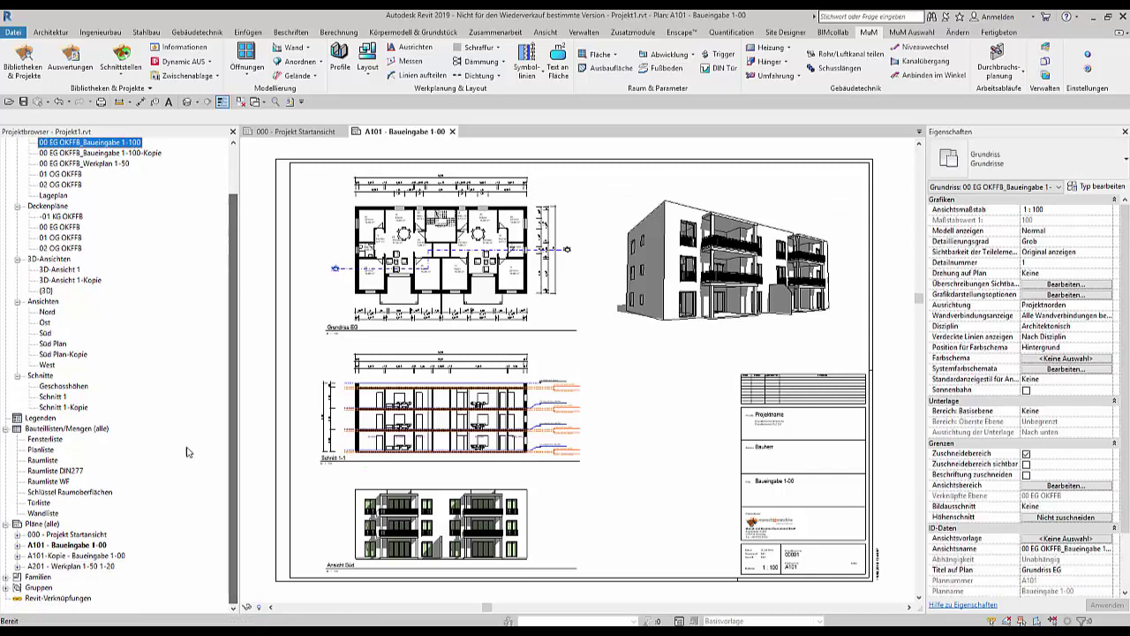
{"action": "left_click", "coordinate": [86, 555]}
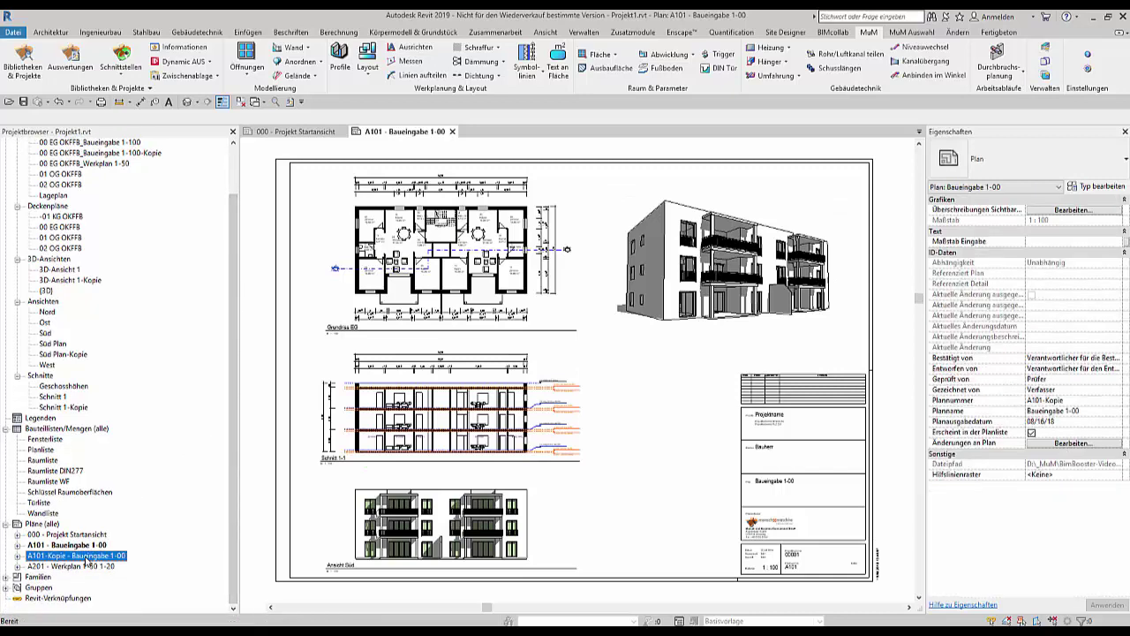
{"action": "double_click", "coordinate": [86, 558]}
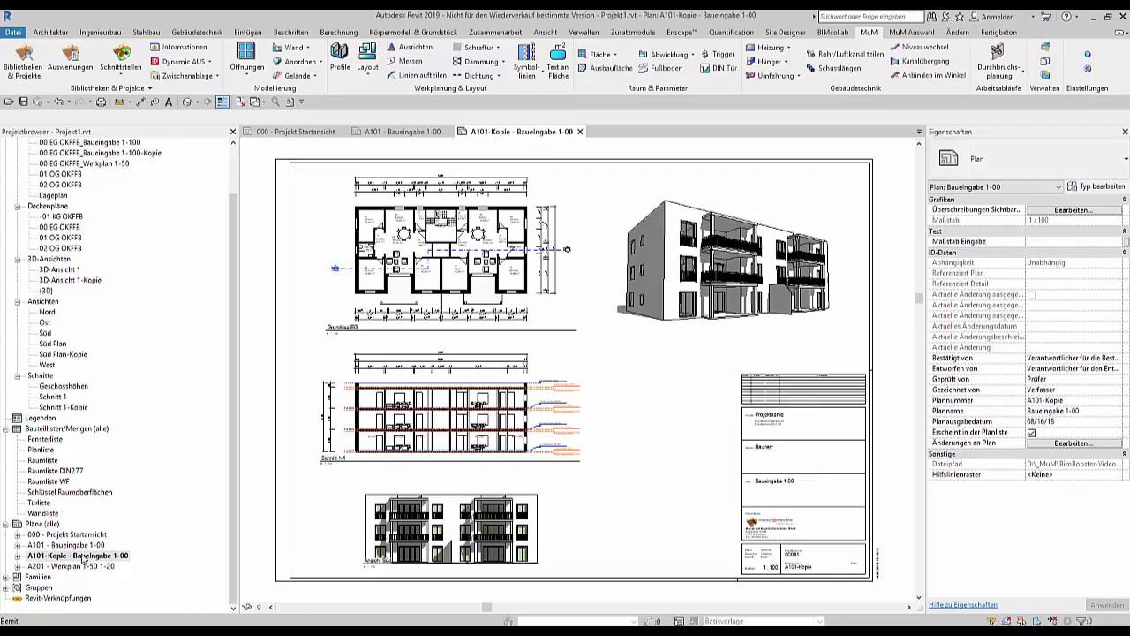
{"action": "double_click", "coordinate": [76, 546]}
{"action": "double_click", "coordinate": [66, 558]}
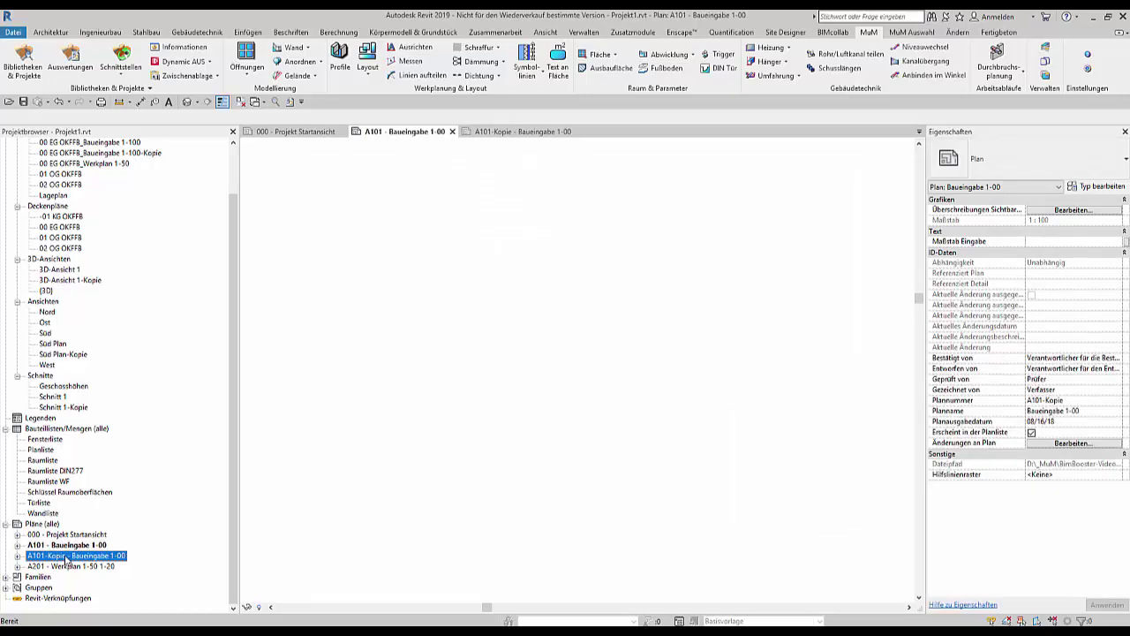
Step: Renumber the copied sheet from A101-Kopie to A102, keeping the name Baueingabe 1-00
{"action": "right_click", "coordinate": [60, 560]}
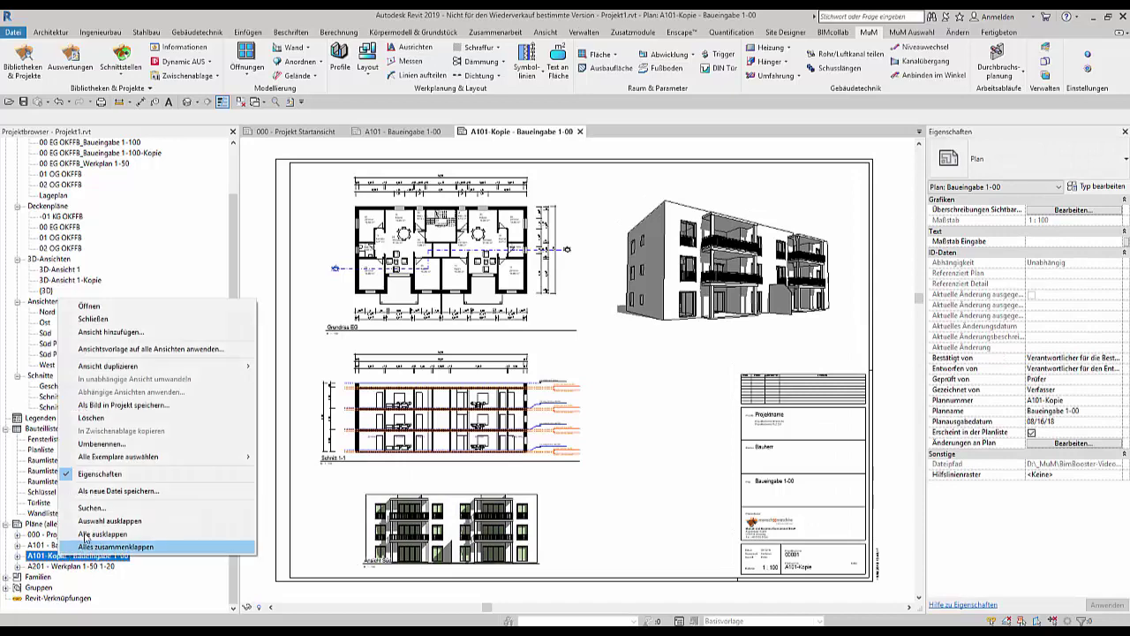
{"action": "left_click", "coordinate": [101, 443]}
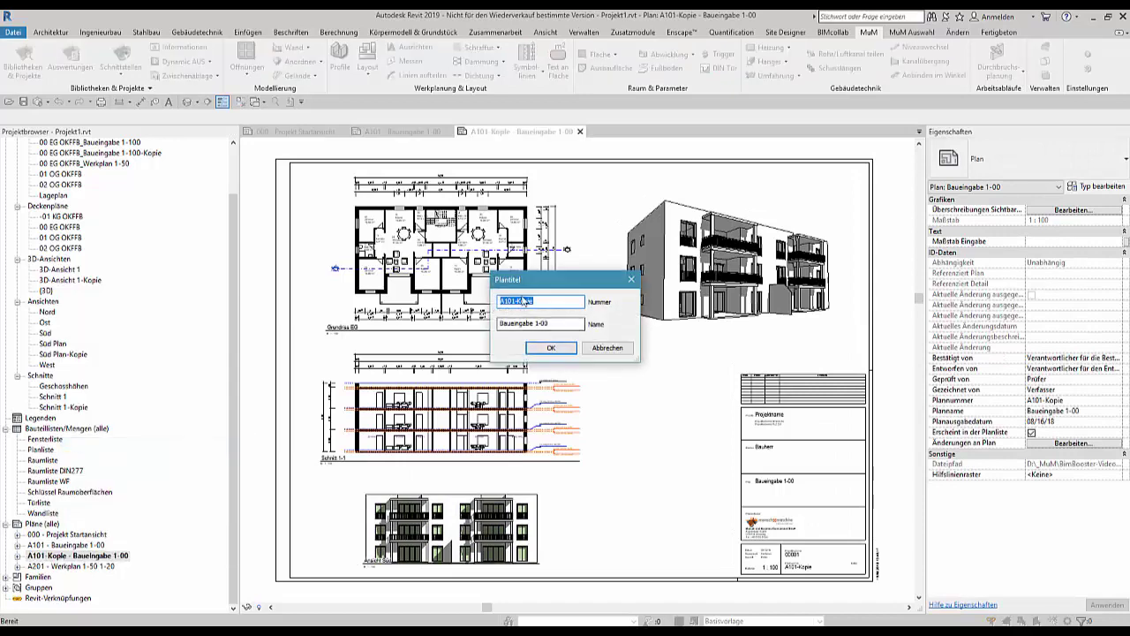
{"action": "left_click_drag", "start_coordinate": [512, 301], "coordinate": [585, 302]}
{"action": "type", "text": "2"}
{"action": "left_click", "coordinate": [550, 348]}
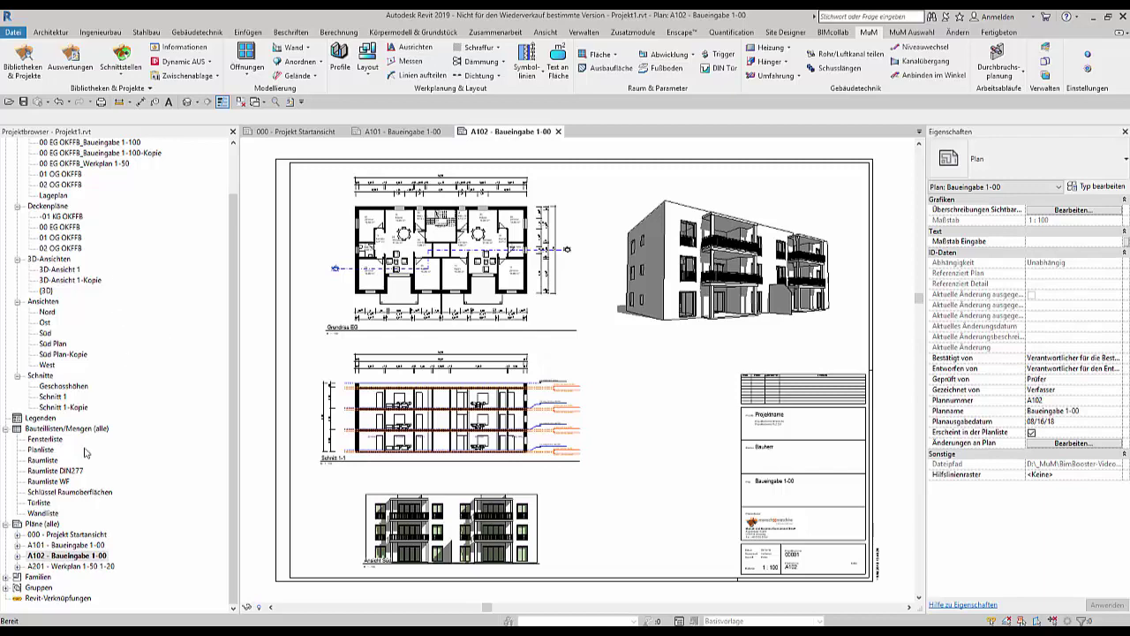
Step: Expand A102, review its copied 3D, elevation, floor plan and section views, then select Schnitt 1-Kopie
{"action": "left_click", "coordinate": [18, 555]}
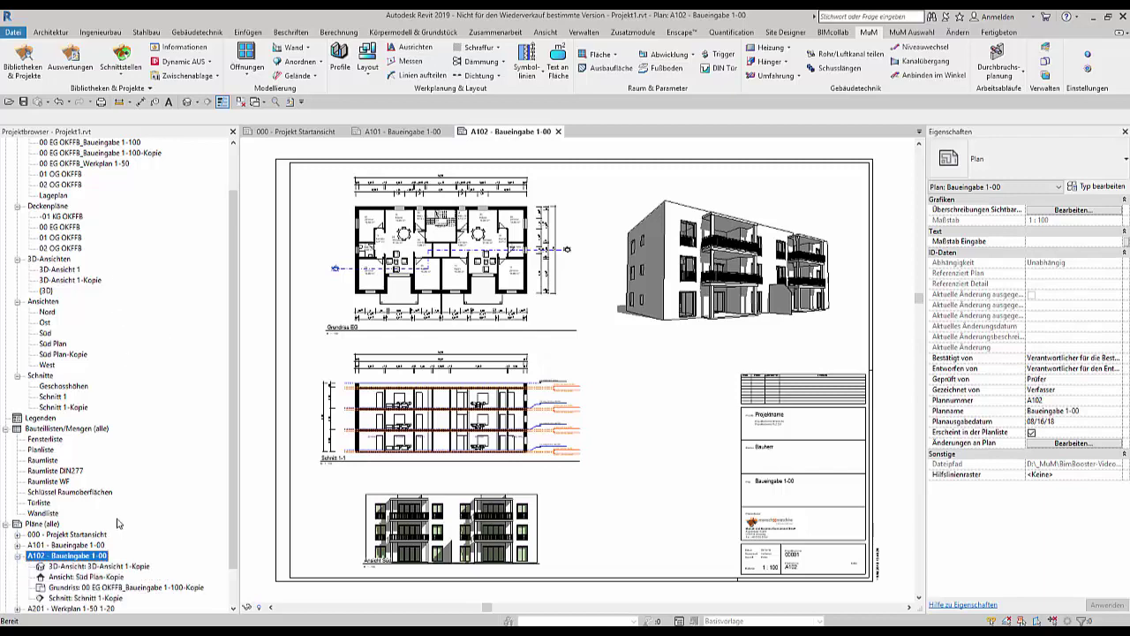
{"action": "scroll", "coordinate": [189, 487], "scroll_direction": "down", "scroll_amount": 1}
{"action": "scroll", "coordinate": [190, 487], "scroll_direction": "down", "scroll_amount": 1}
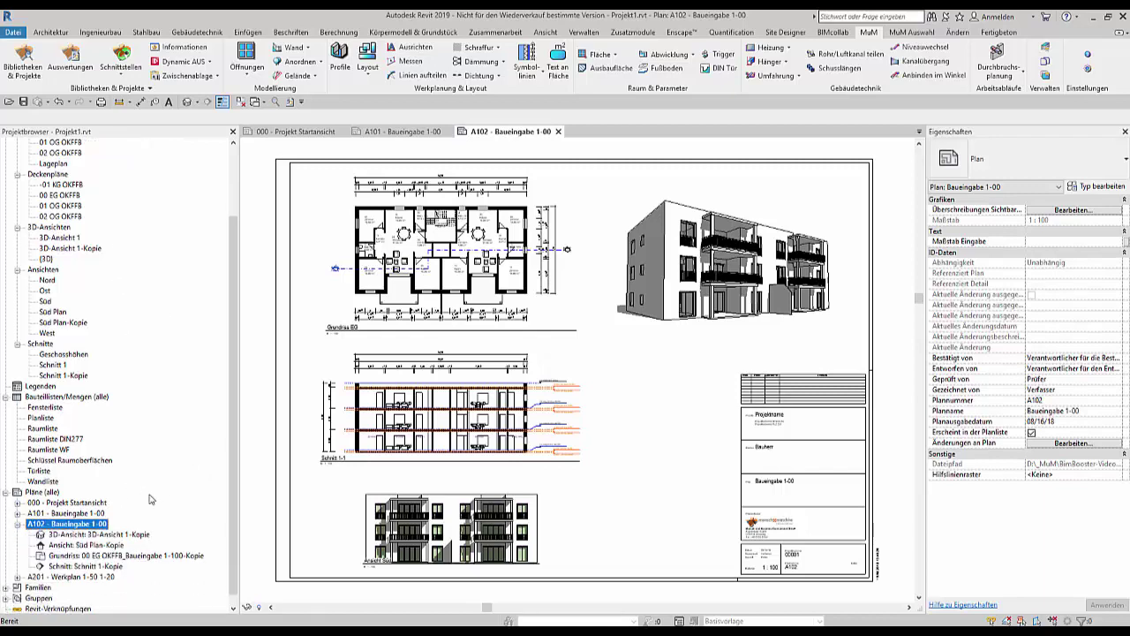
{"action": "left_click", "coordinate": [118, 536]}
{"action": "left_click", "coordinate": [115, 545]}
{"action": "left_click", "coordinate": [102, 555]}
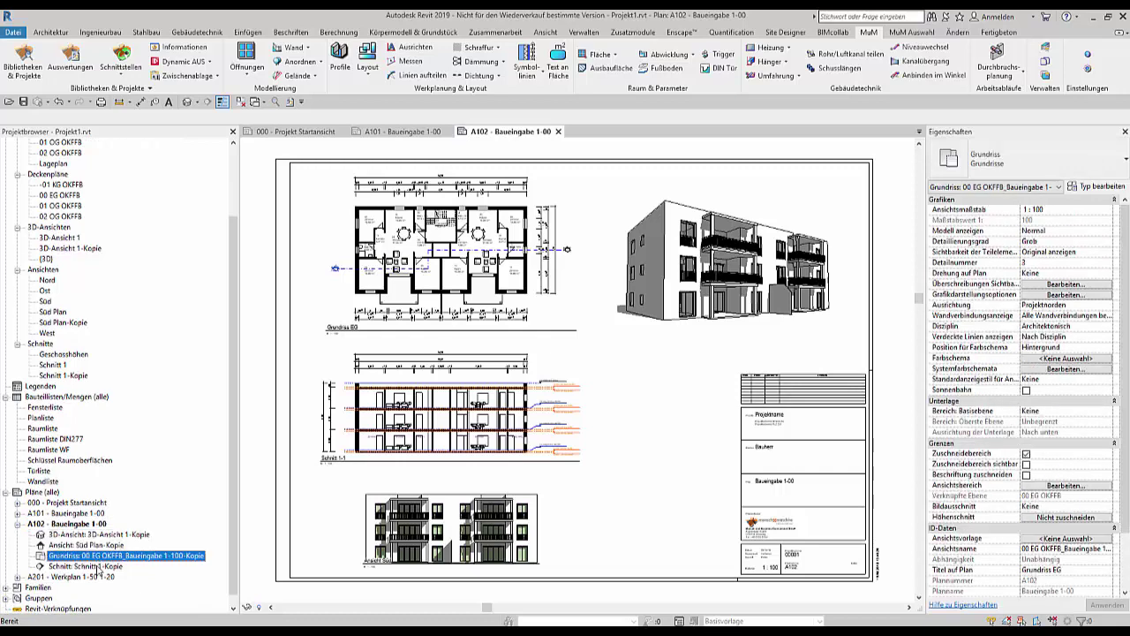
{"action": "left_click", "coordinate": [99, 567]}
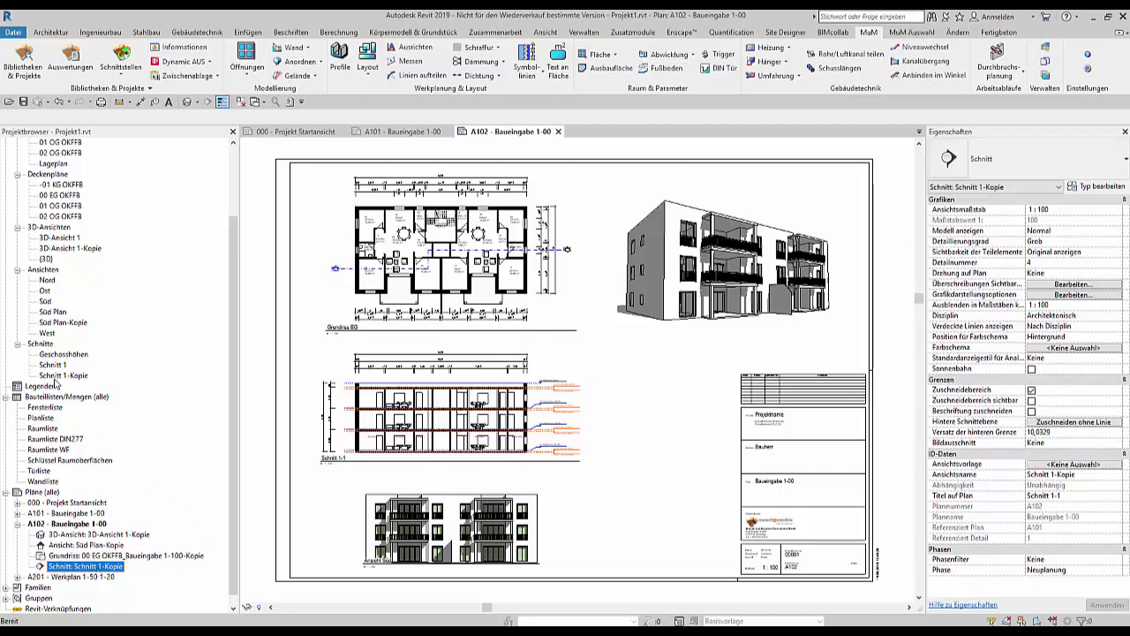
{"action": "left_click", "coordinate": [56, 377]}
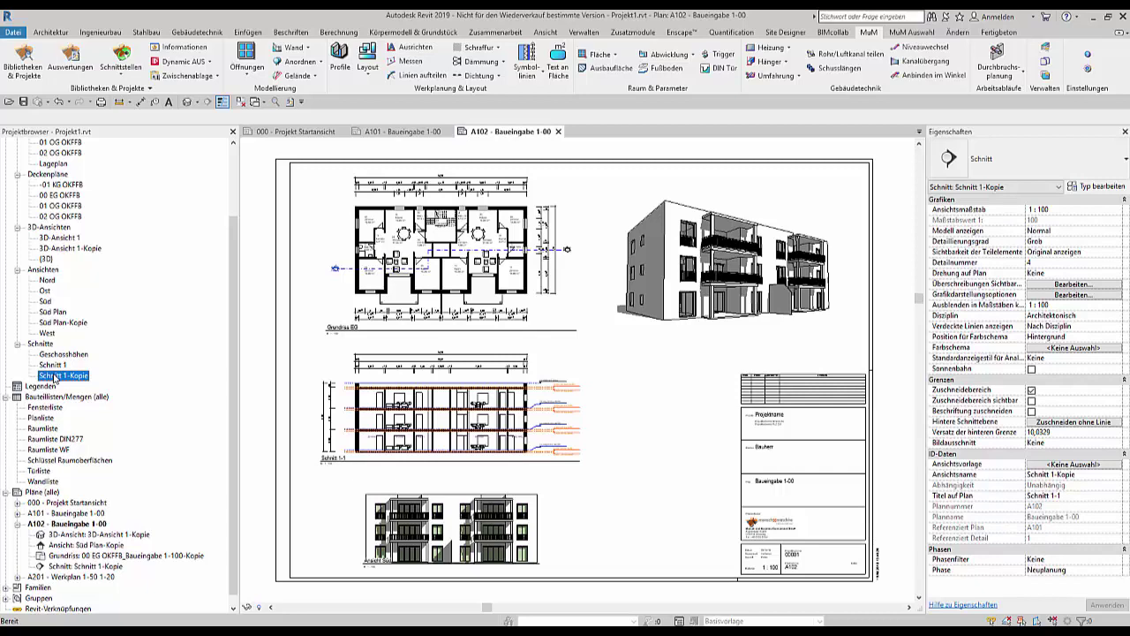
Step: Open the copied section Schnitt 1-Kopie in its own tab, closing the context menu unused
{"action": "double_click", "coordinate": [55, 377]}
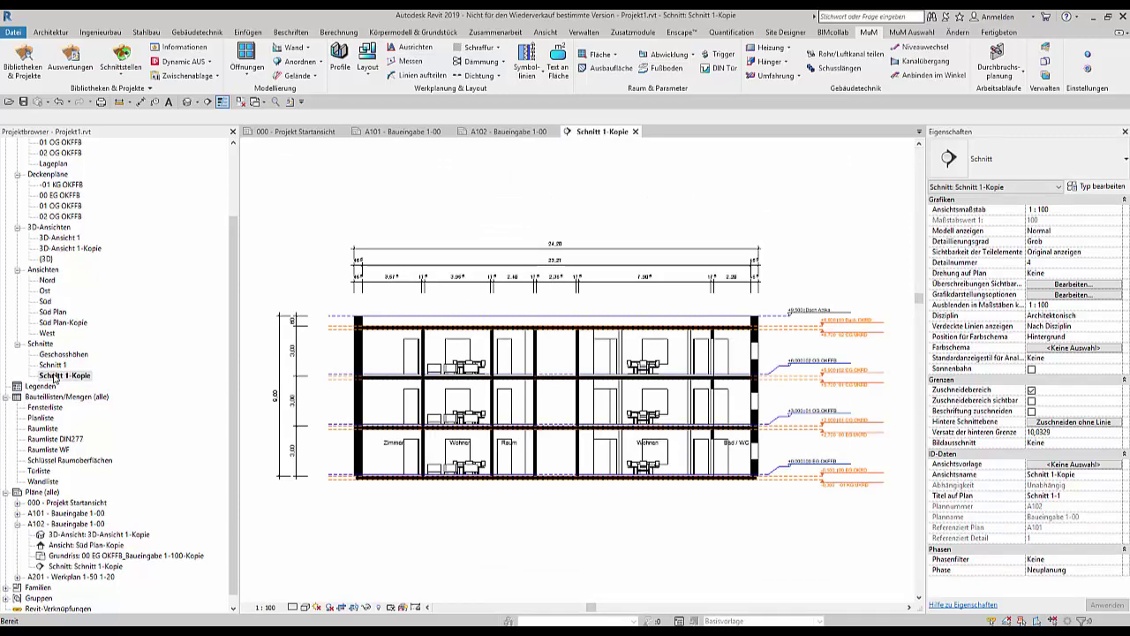
{"action": "right_click", "coordinate": [56, 376]}
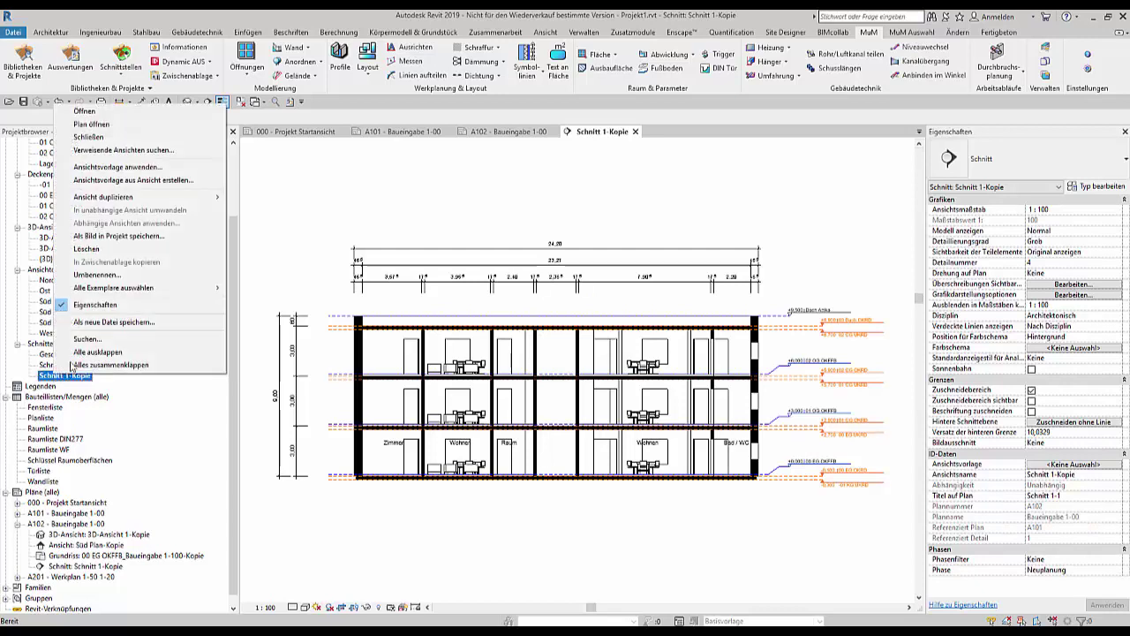
{"action": "left_click", "coordinate": [234, 404]}
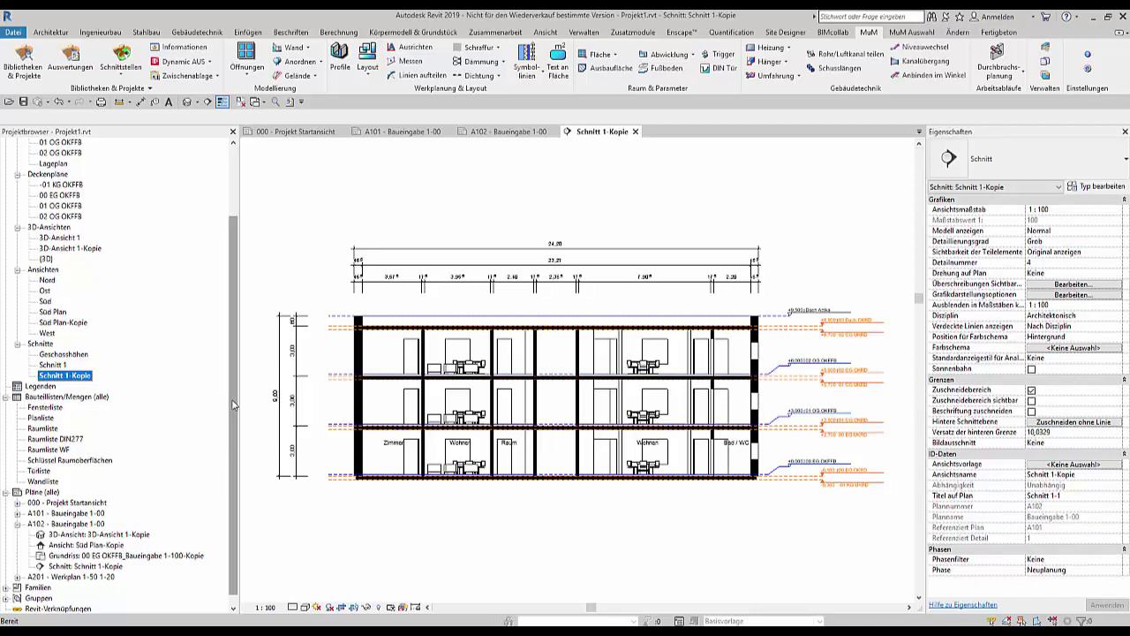
{"action": "left_click_drag", "start_coordinate": [234, 404], "coordinate": [238, 330]}
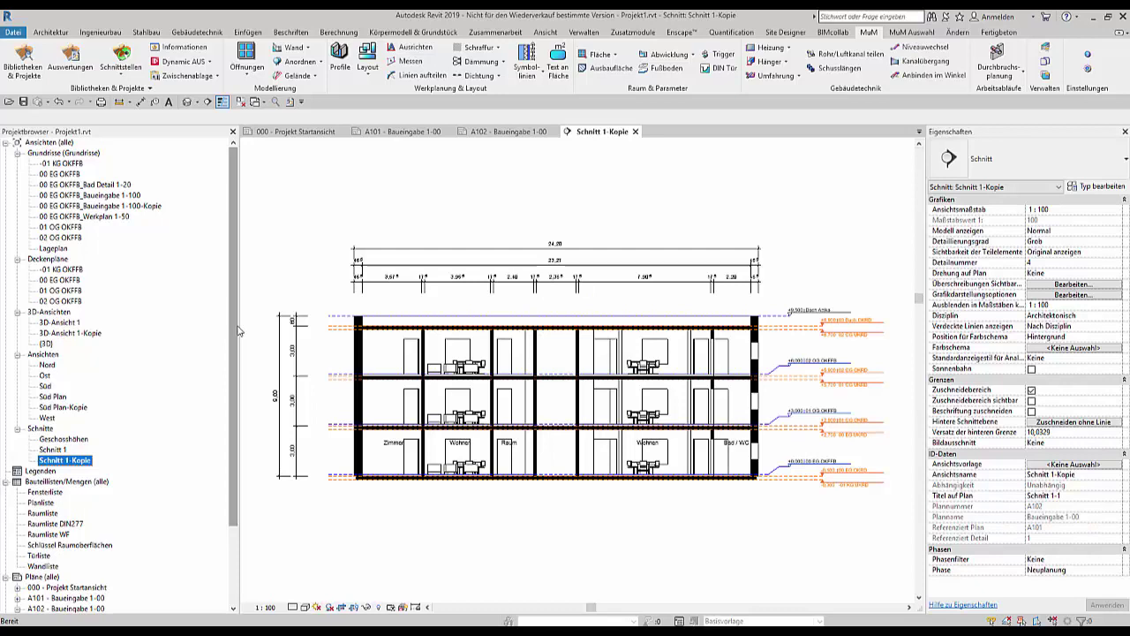
{"action": "left_click_drag", "start_coordinate": [238, 331], "coordinate": [244, 448]}
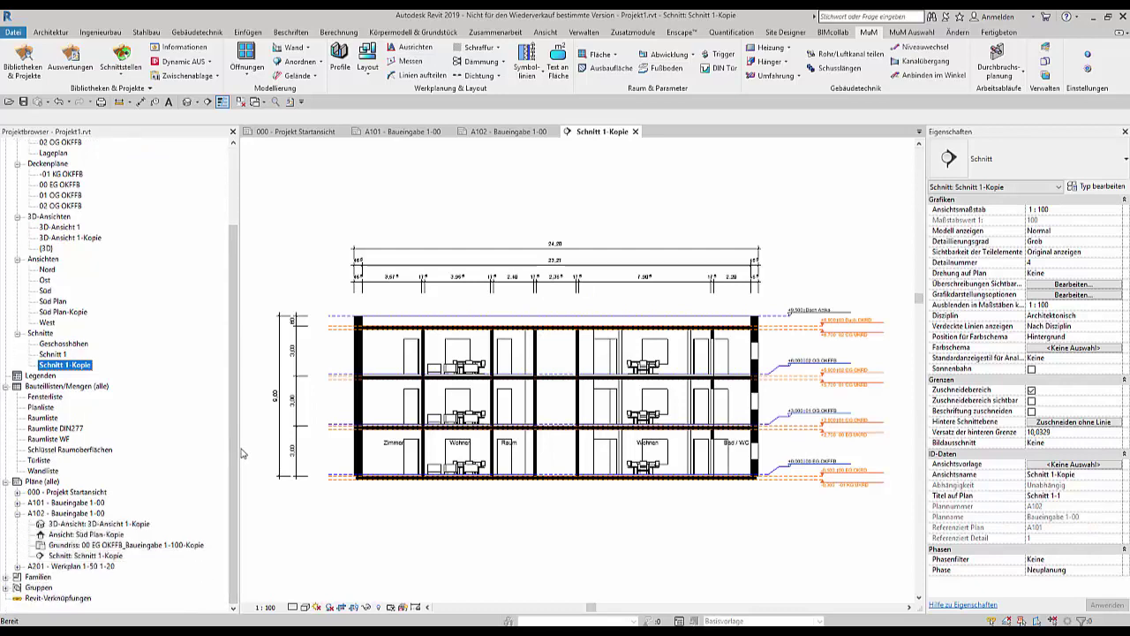